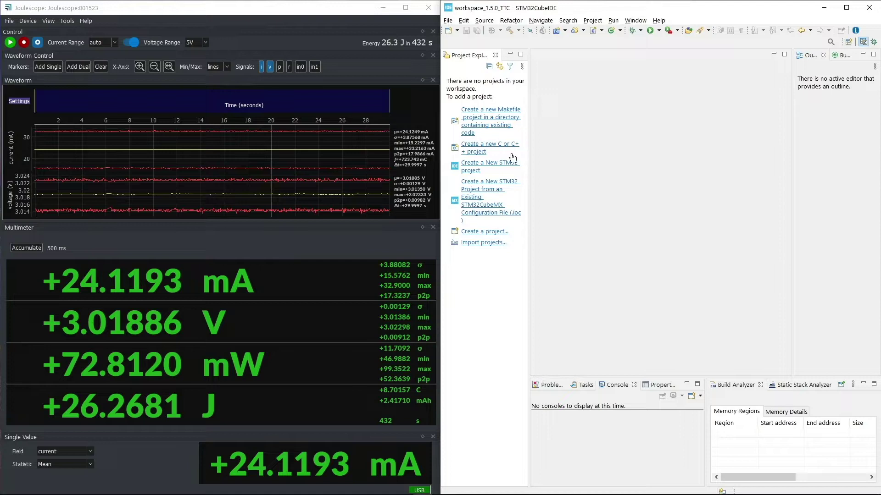
Step: Start a new STM32 project and filter the example projects to the STM32WL series with the name "stop"
click(485, 164)
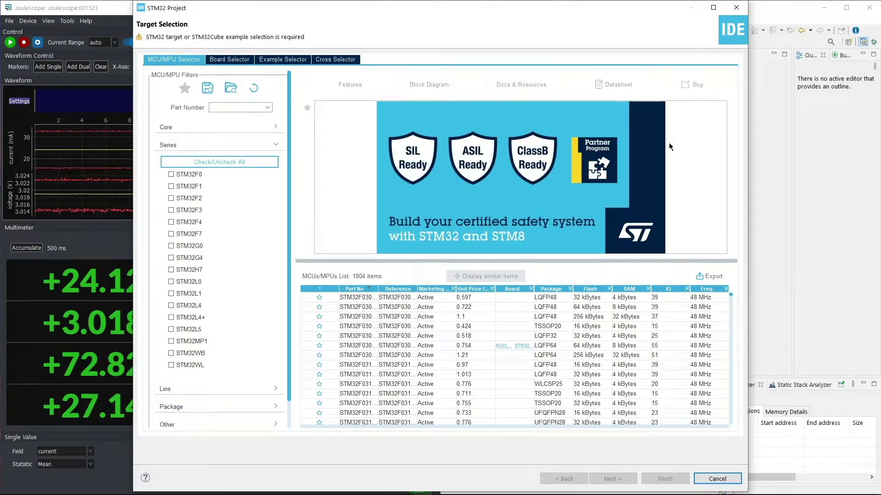
click(273, 59)
click(177, 331)
click(282, 109)
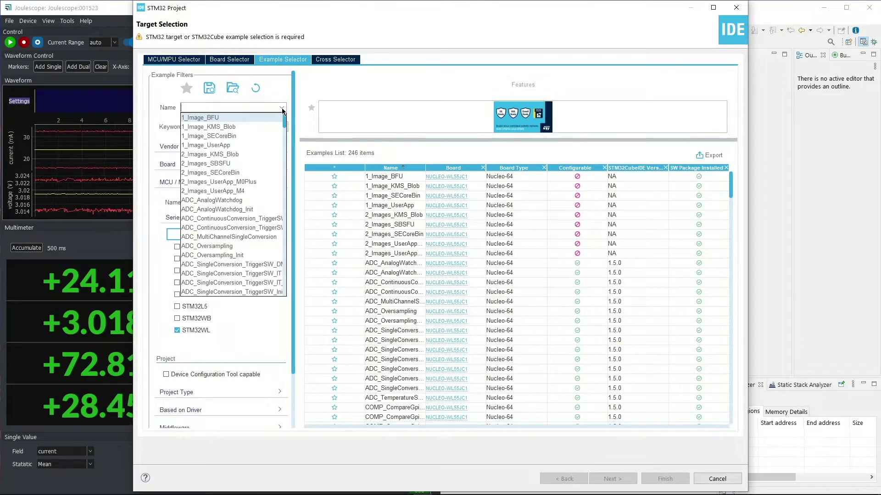
text(stop)
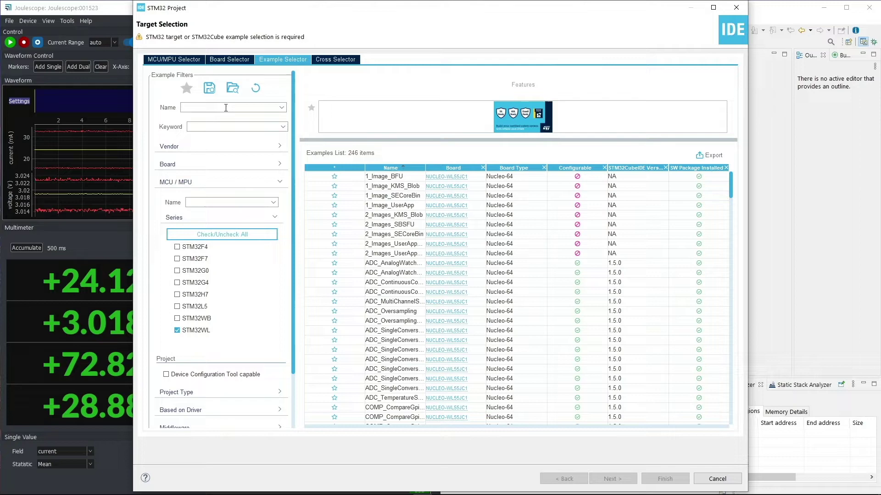
Step: Create the project from the PWR_STOP2_RTC example in the default location
click(400, 295)
click(410, 295)
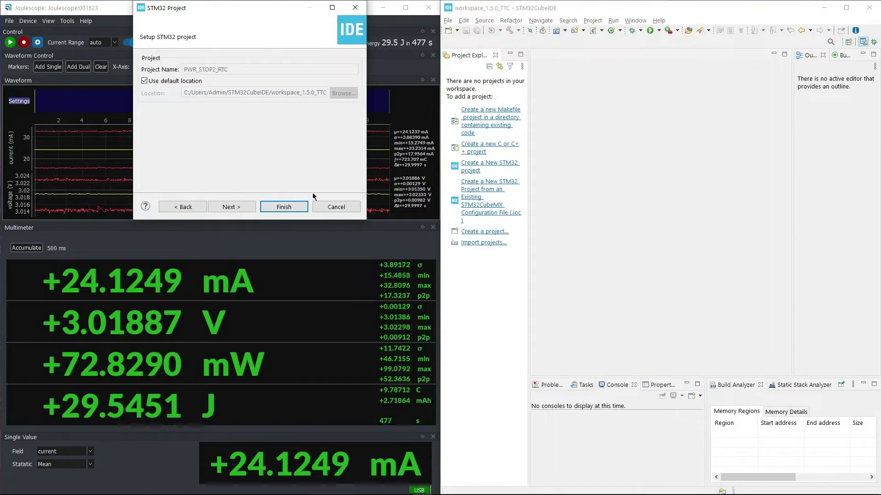
click(286, 207)
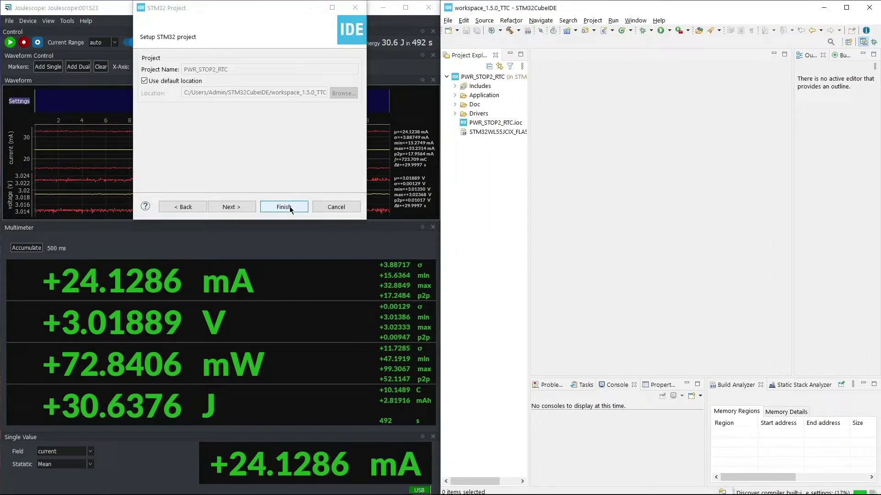
Step: Open main.c from the project's Application/User folder and review its GPIO and wakeup timer code
click(454, 95)
click(464, 113)
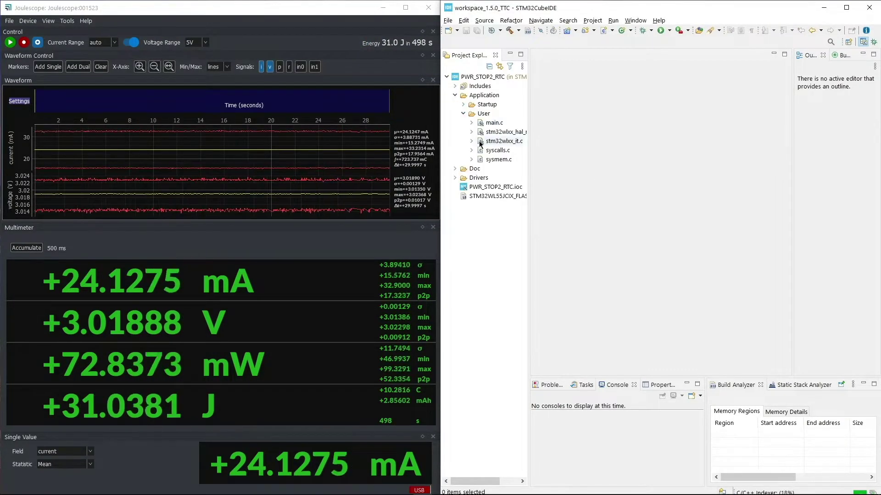
scroll(650, 191, down, 20)
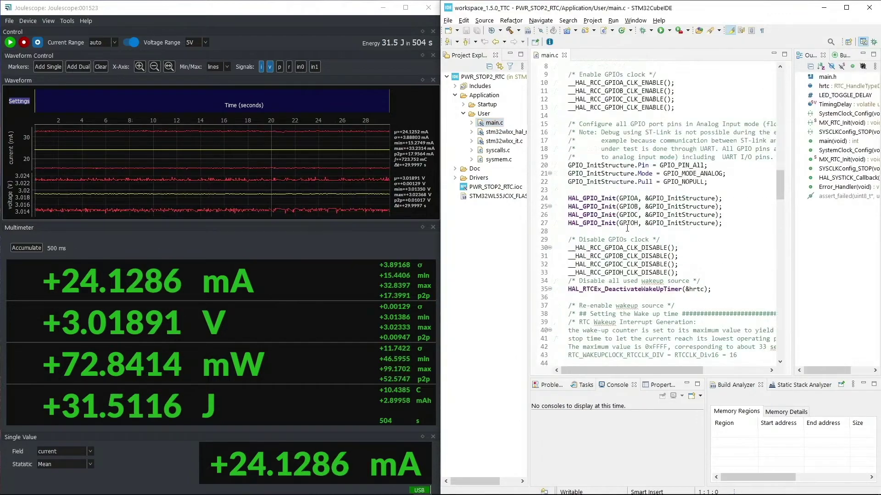
Step: Build the PWR_STOP2_RTC project and run it on the board in a debug session
click(509, 30)
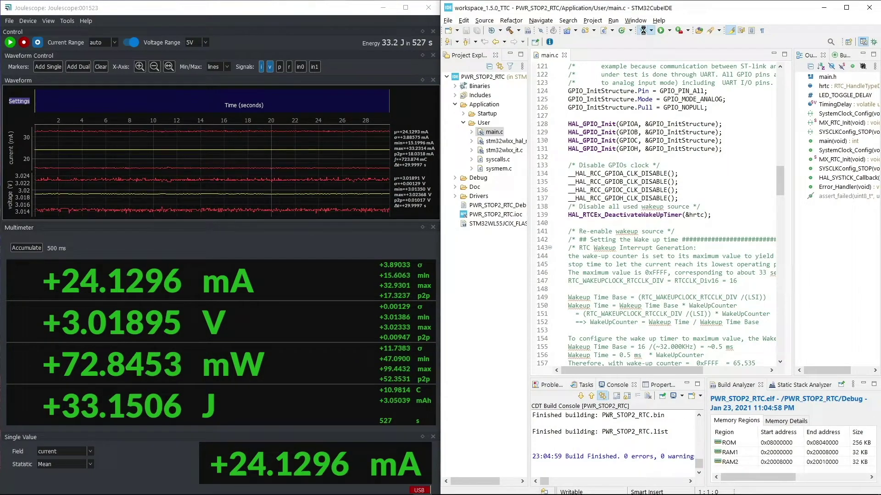
click(772, 343)
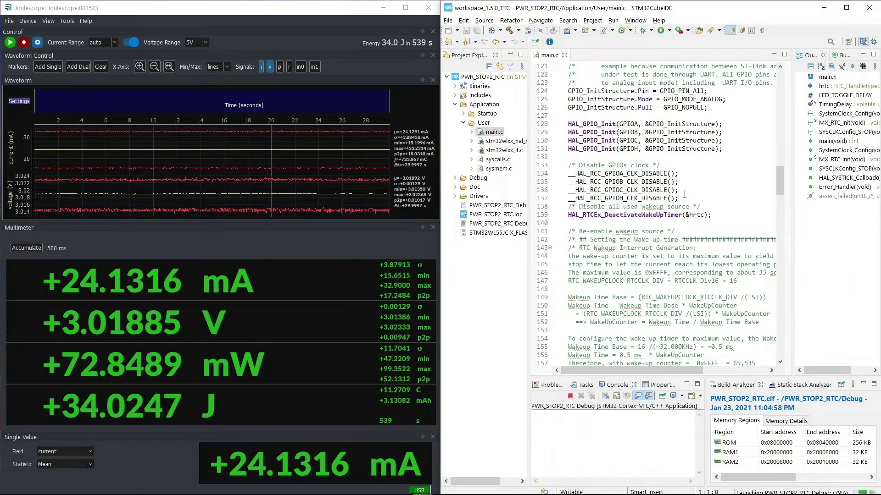
click(721, 276)
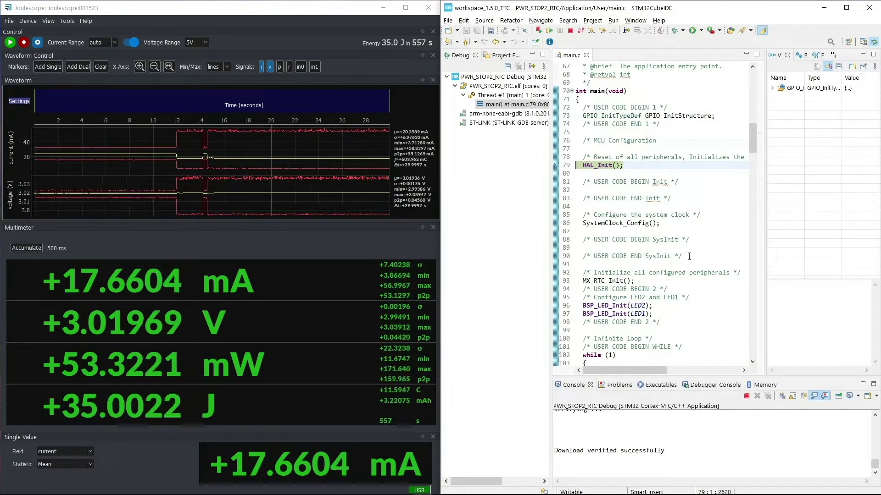
click(548, 30)
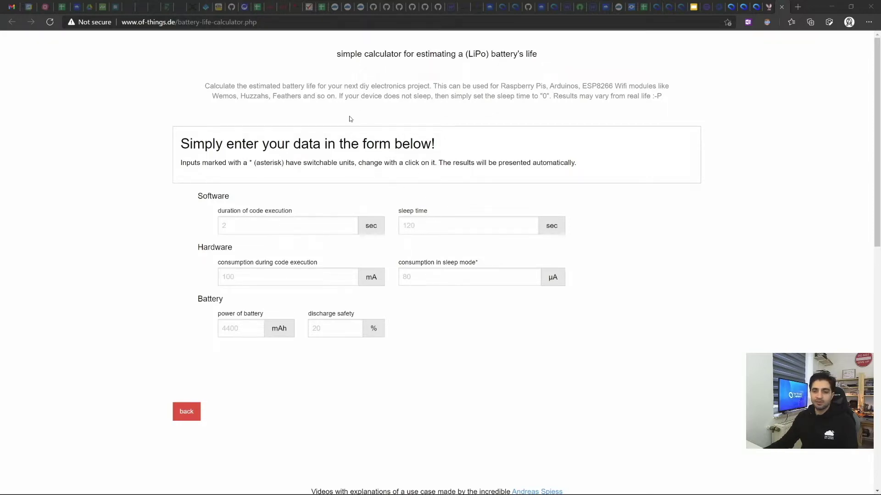
Step: In the web battery life calculator, enter 5 sec code execution, 595 sec sleep time, 7.2 mA active and 2 µA sleep consumption
click(272, 231)
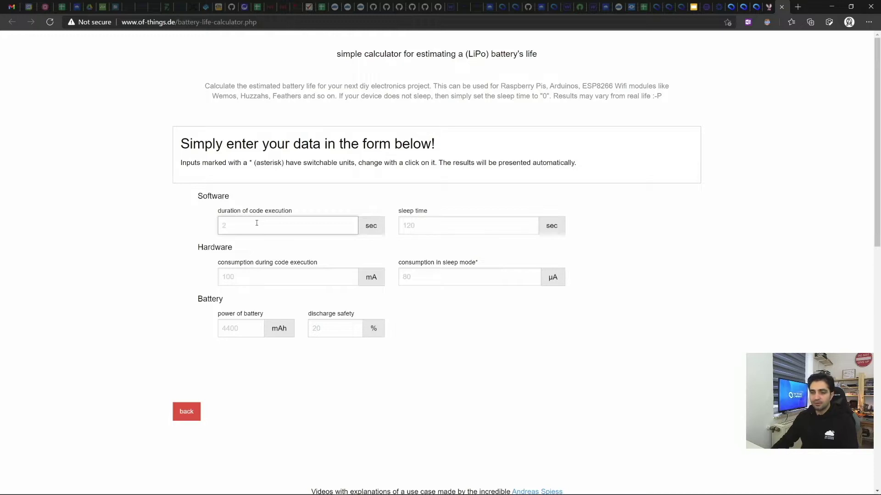
key(Tab)
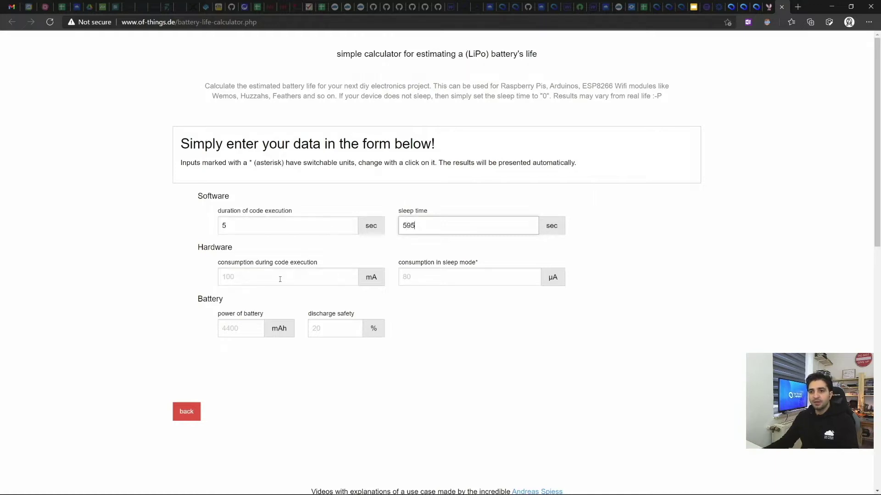
click(280, 279)
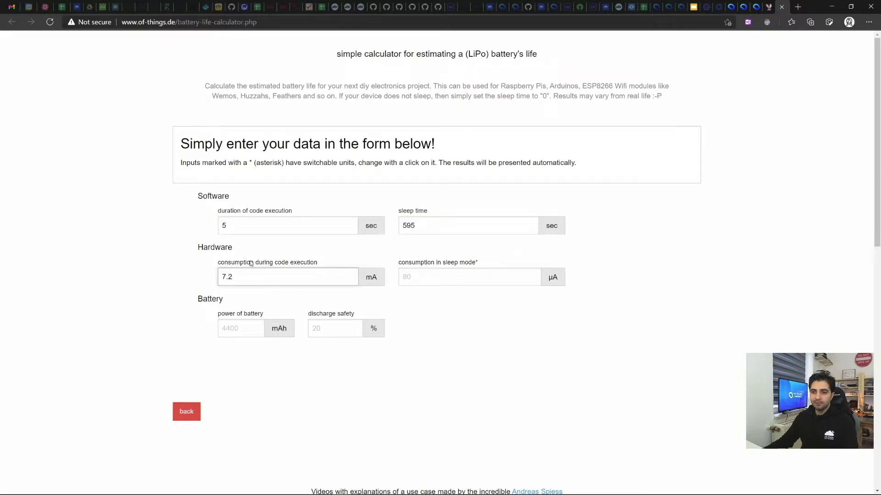
click(444, 277)
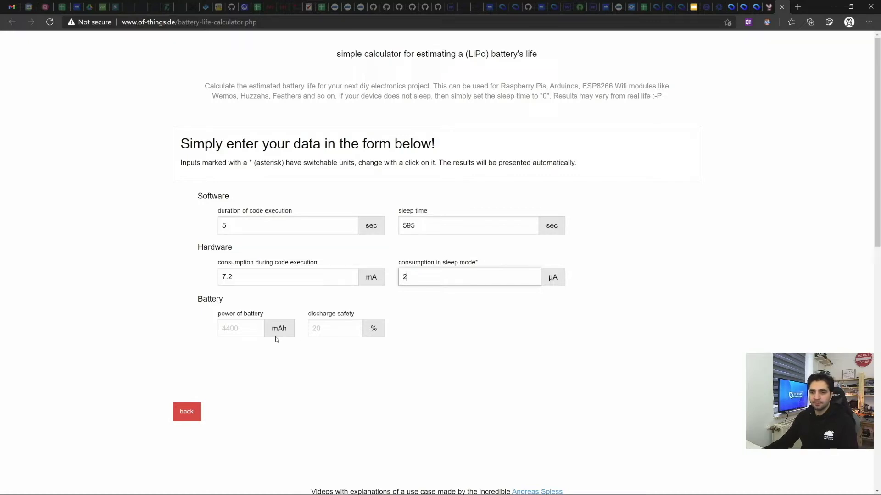
Step: Check the Energizer E91 datasheet for its capacity, and set the battery power to 2500 mAh with 20% discharge safety
click(233, 330)
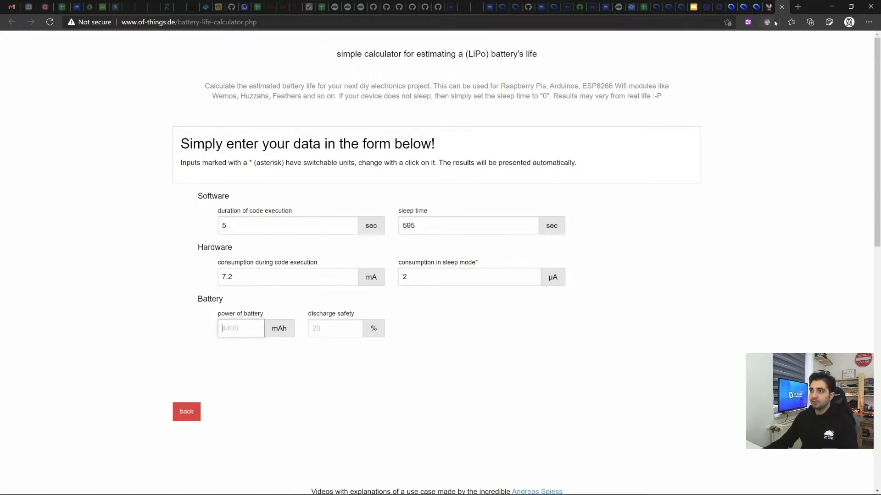
click(781, 7)
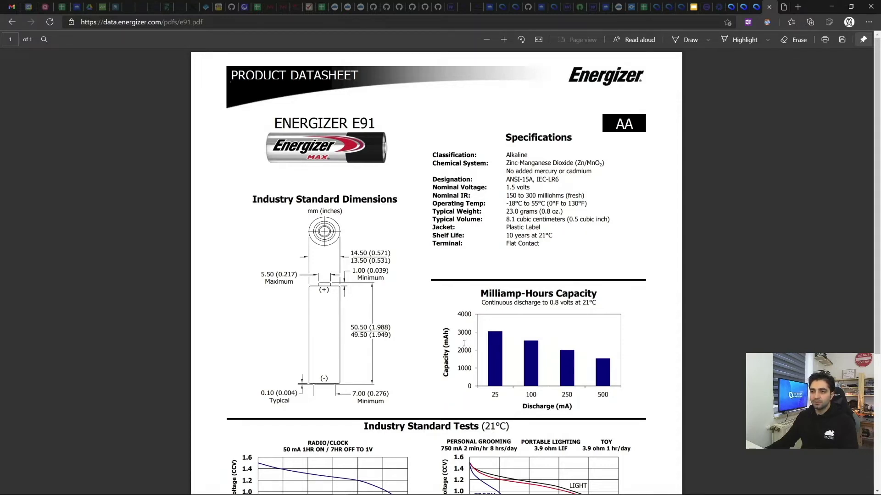
click(783, 7)
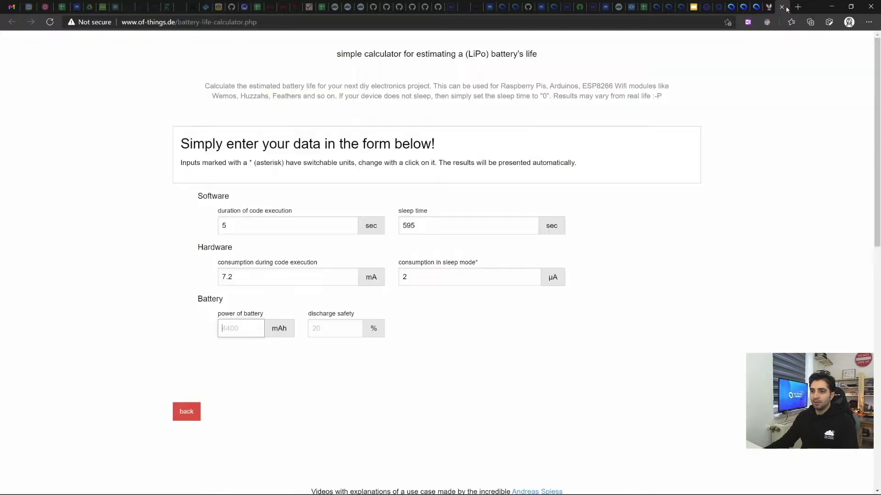
click(236, 331)
text(2)
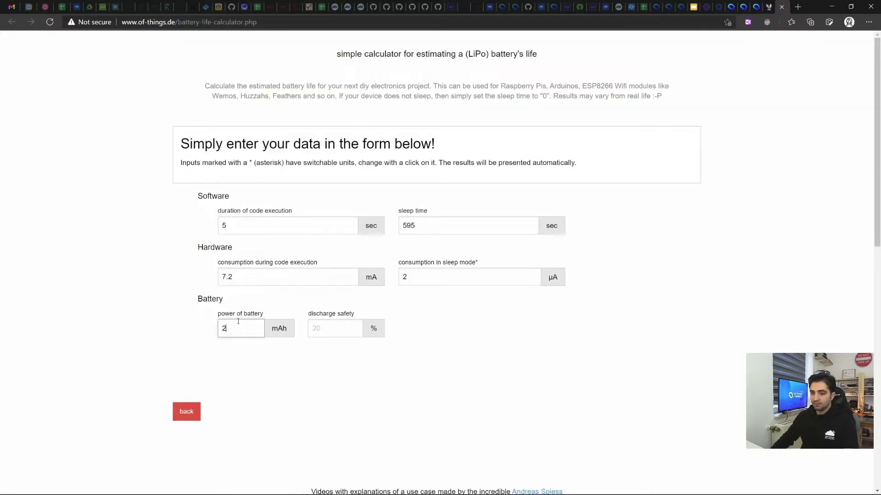
text(50)
key(BackSpace)
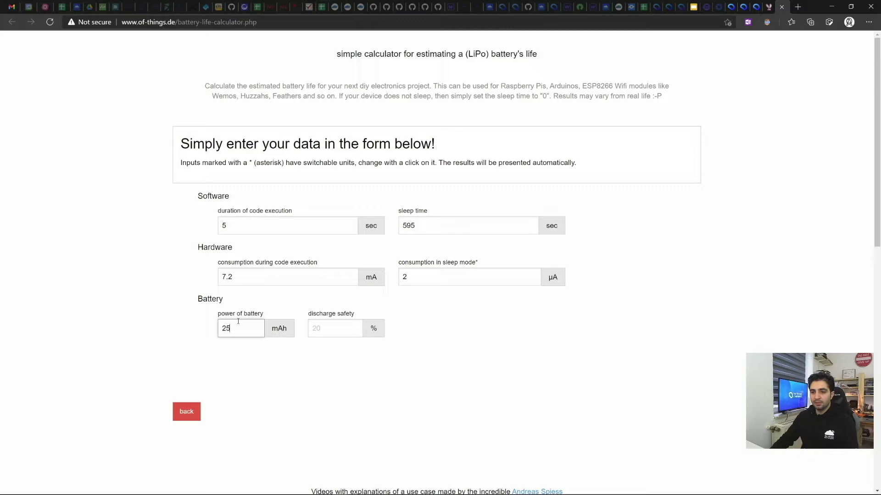
text(00)
click(328, 326)
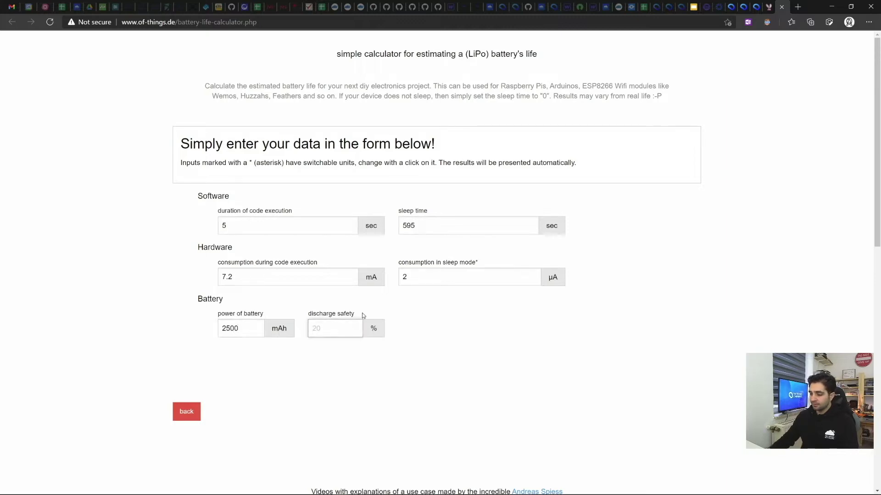
text(20)
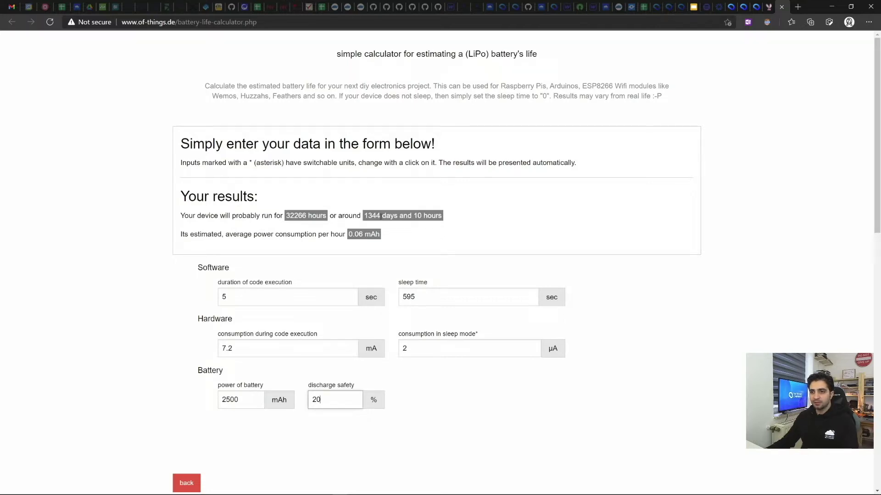
drag(381, 215, 367, 216)
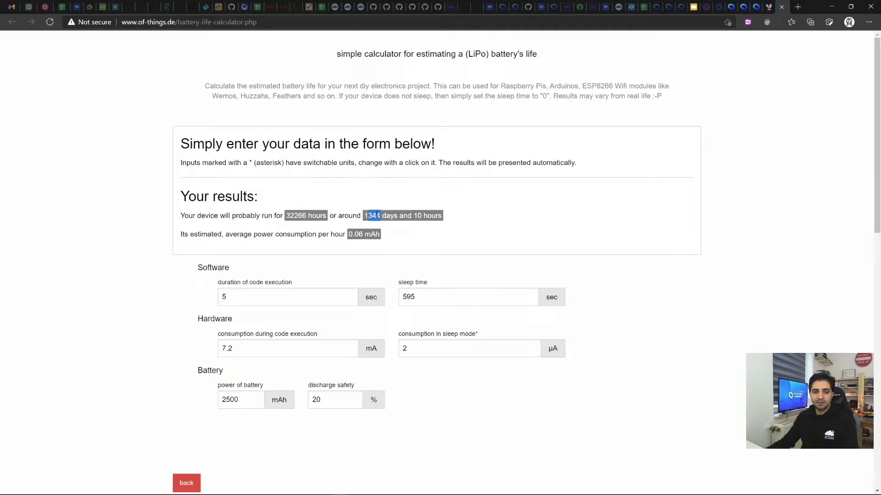
Step: Set the sleep time to 3595 sec and highlight the estimated run time in days
click(442, 297)
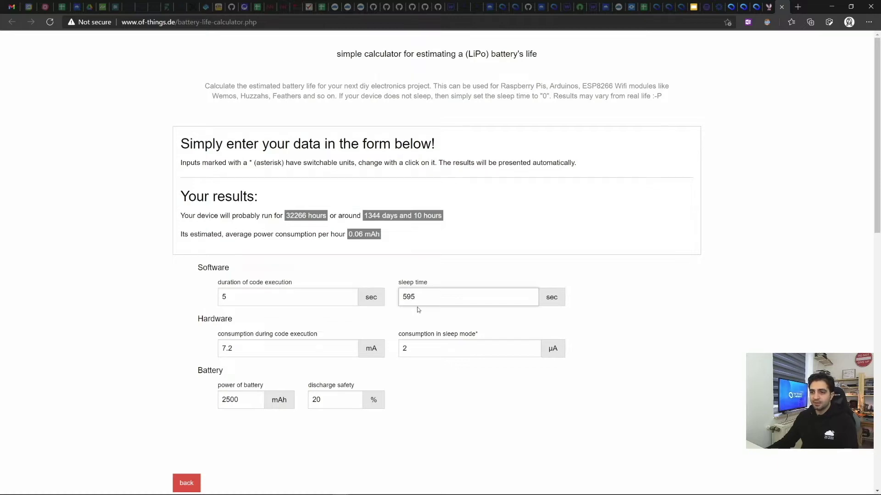
double_click(421, 295)
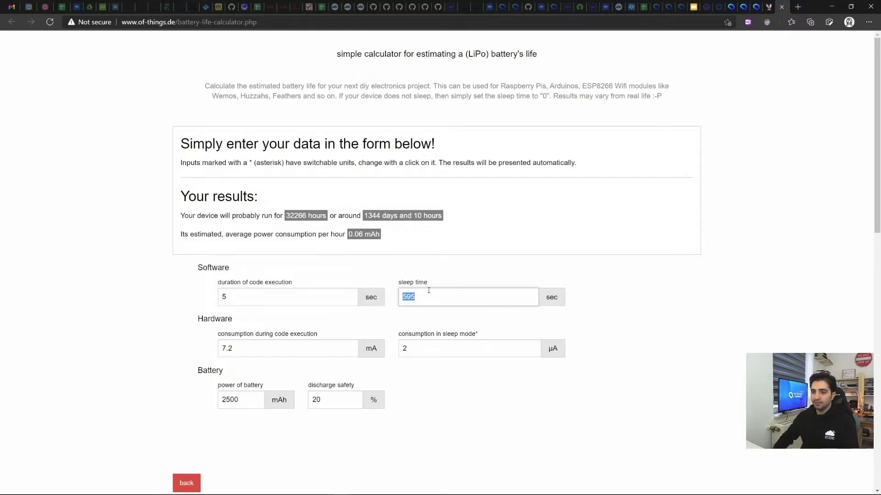
key(Left)
text(3)
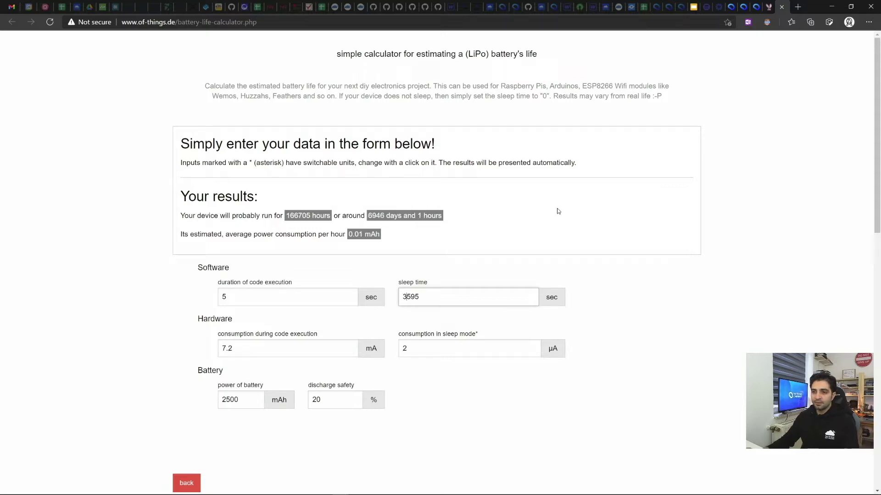
drag(425, 297, 393, 298)
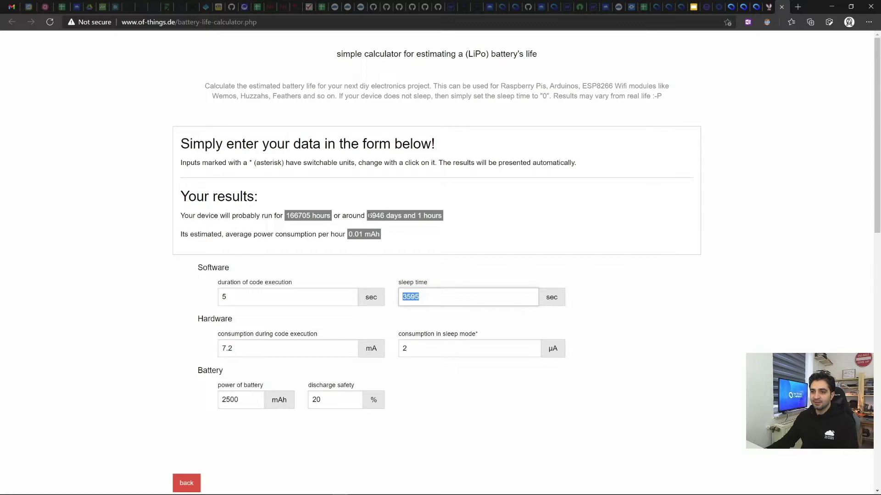
drag(369, 215, 384, 216)
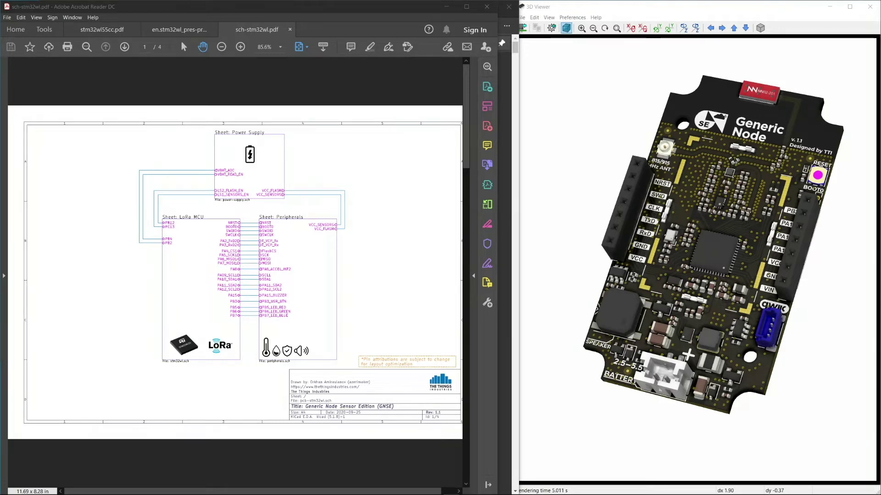
Step: In Adobe Acrobat Reader, examine the two load switches on the power supply sheet of sch-stm32wl.pdf, page 2
click(263, 240)
key(Page_Down)
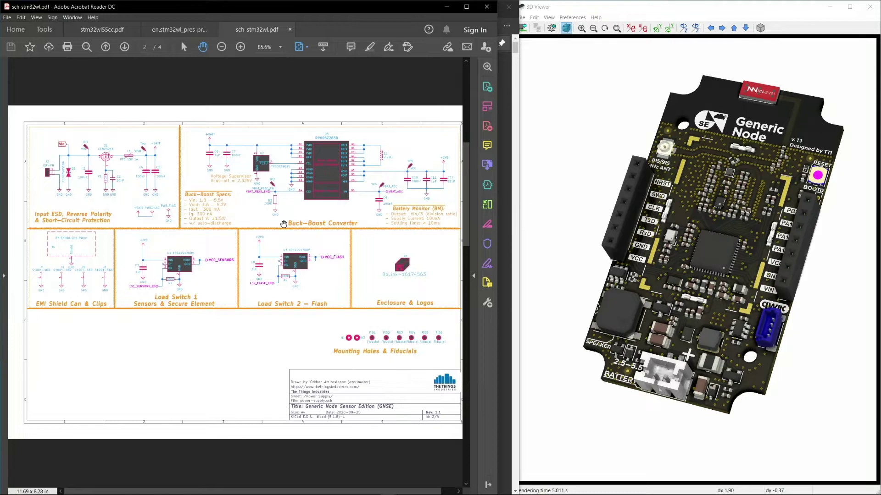
scroll(180, 277, up, 2)
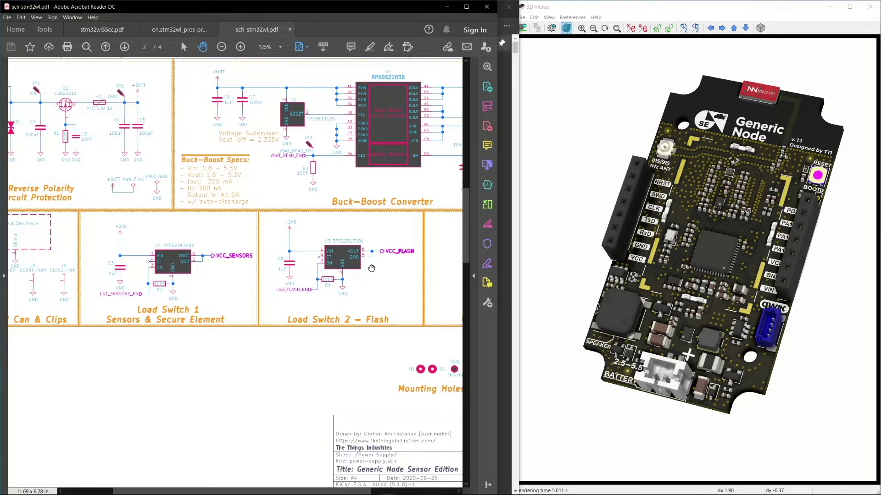
drag(382, 284, 373, 285)
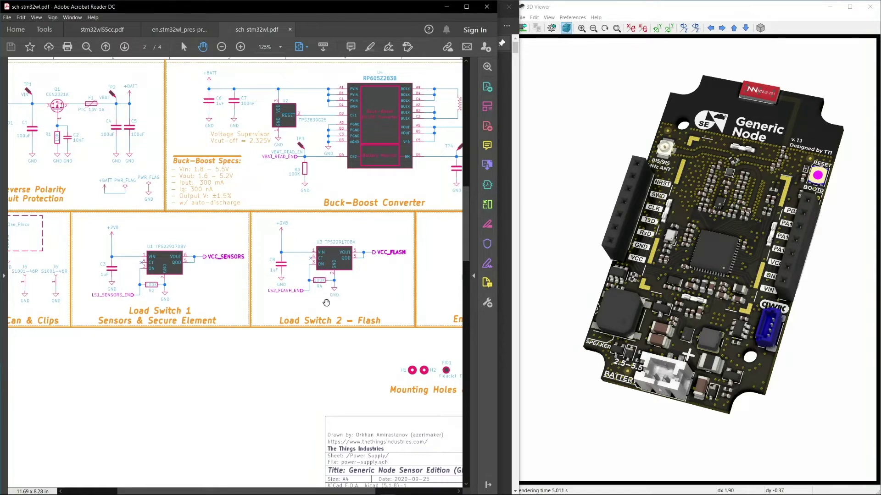
drag(323, 266, 308, 267)
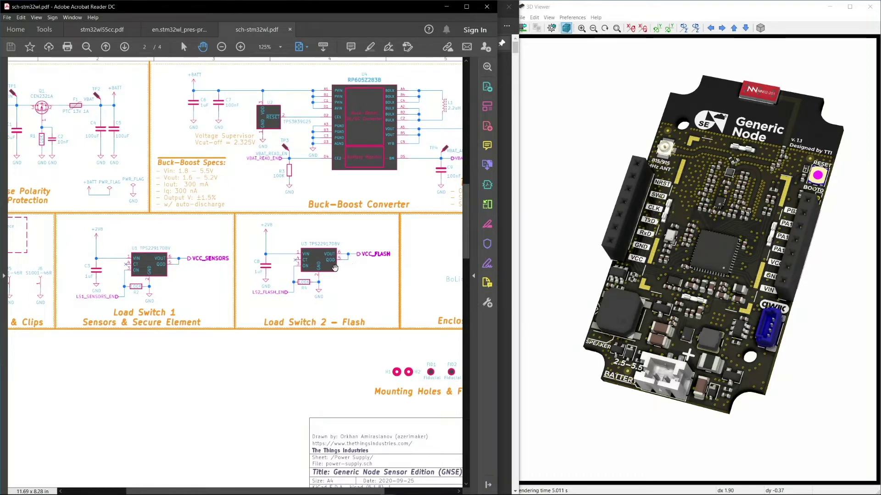
key(ctrl+0)
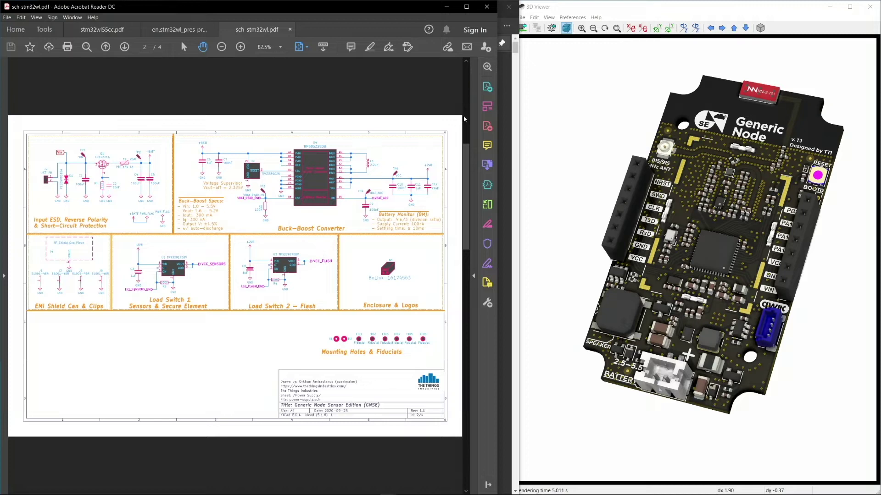
Step: In the browser, open section 6 of application note AN4899, GPIO software guidelines for power optimization, from its contents list
click(509, 89)
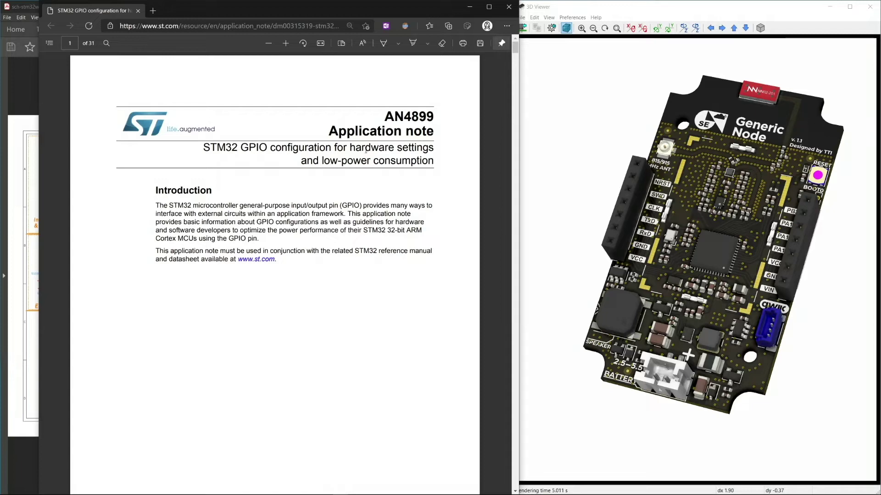
scroll(351, 153, down, 15)
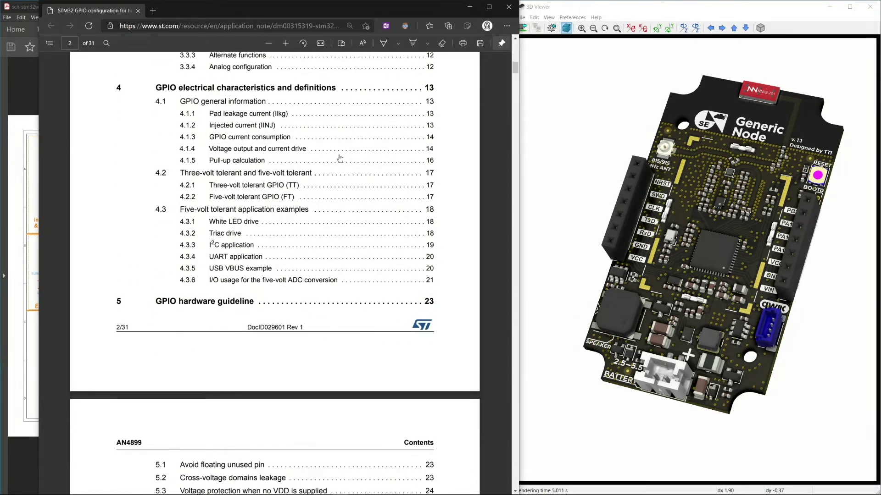
scroll(340, 158, down, 8)
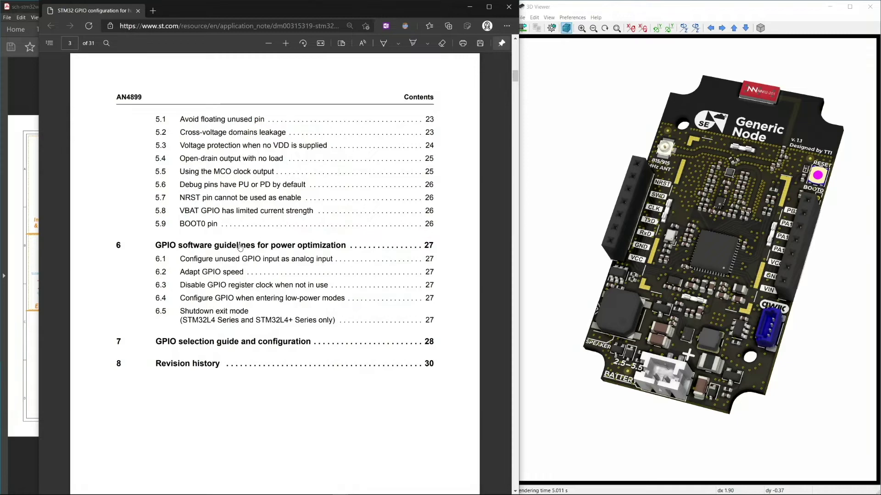
click(240, 248)
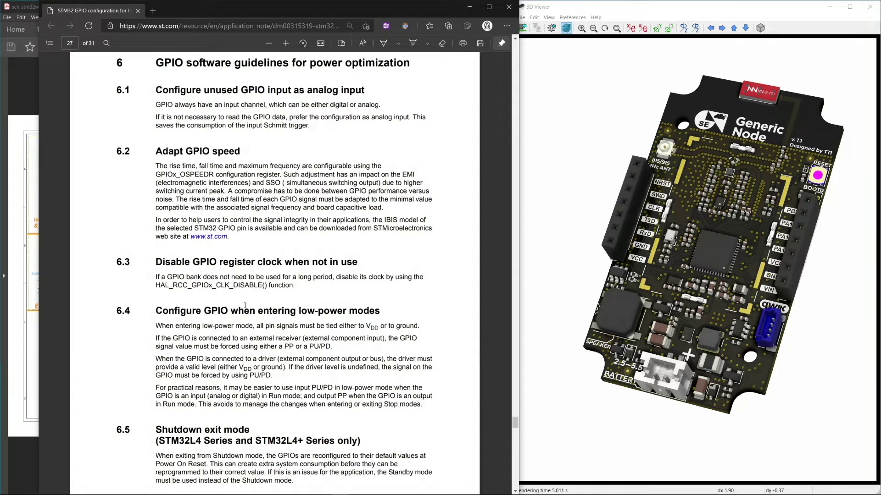
Step: Switch back to sch-stm32wl.pdf in Adobe Acrobat Reader and examine the 32MHz HSE TCXO circuit on page 3
click(19, 201)
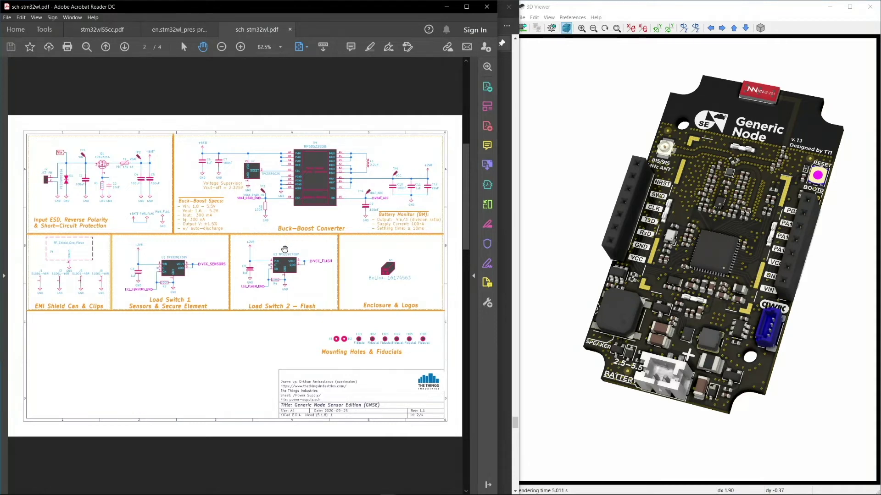
scroll(280, 252, down, 1)
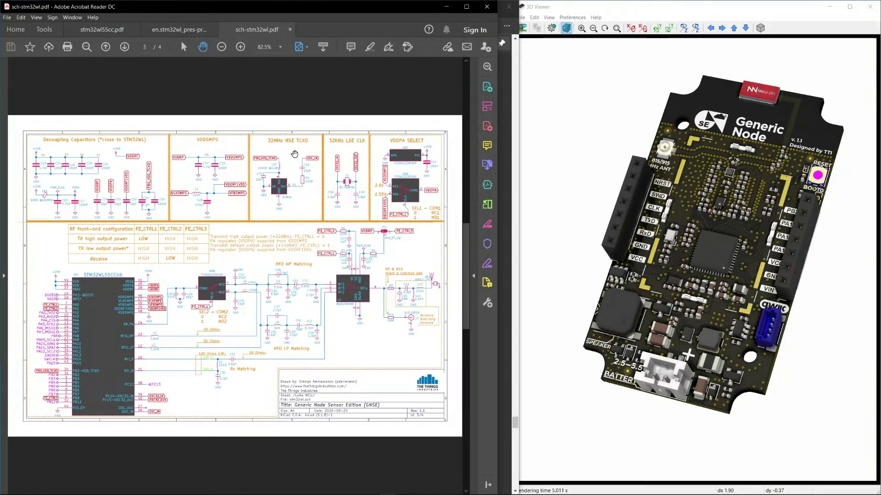
scroll(294, 166, up, 2)
scroll(291, 136, up, 1)
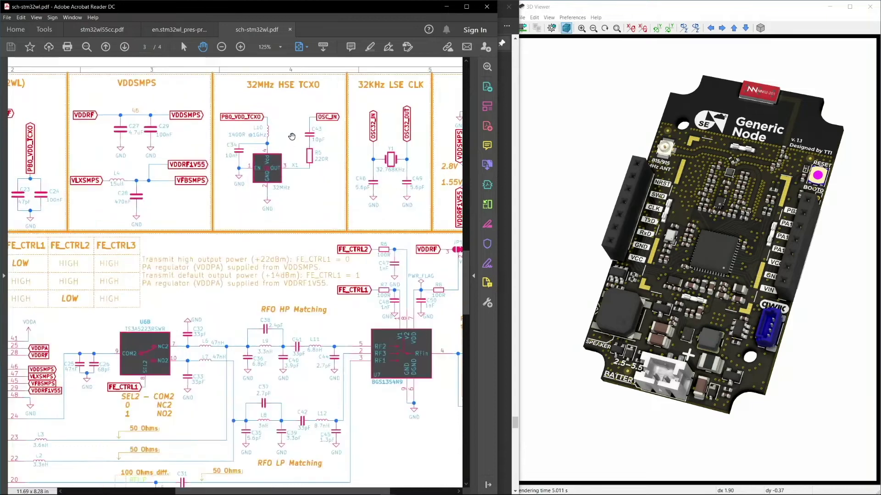
scroll(292, 136, up, 1)
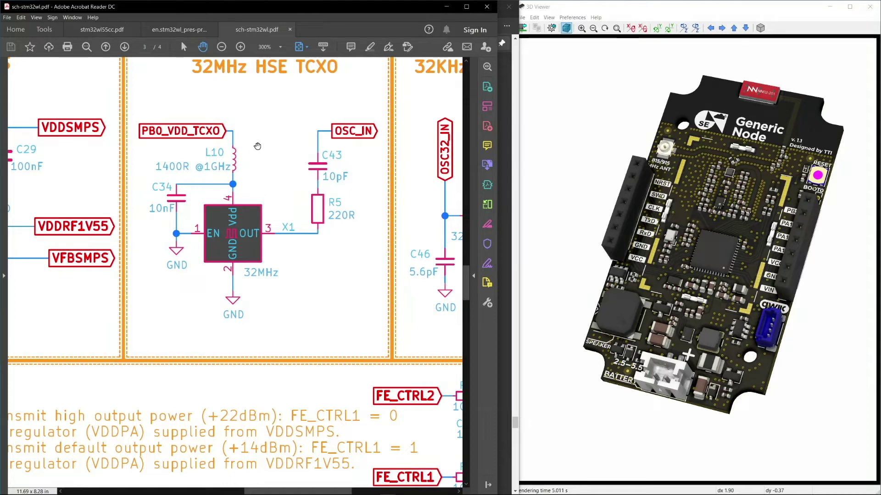
scroll(262, 154, down, 4)
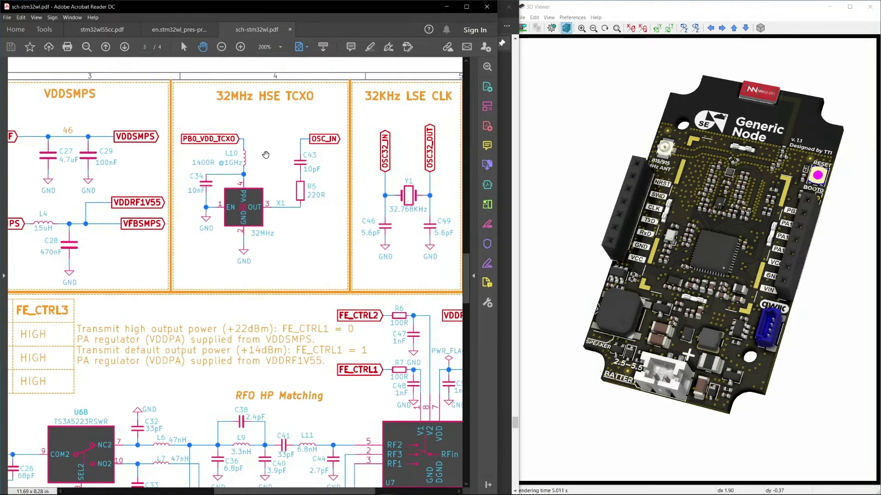
scroll(266, 158, down, 1)
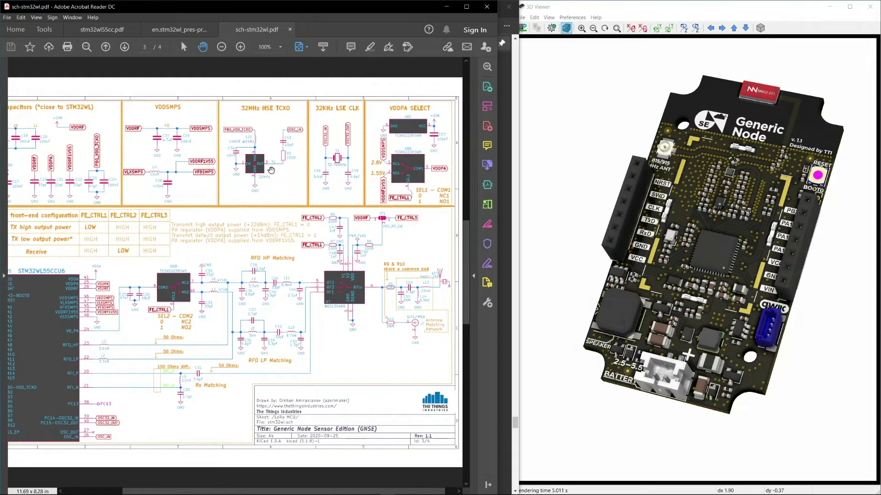
scroll(280, 173, down, 1)
scroll(283, 175, down, 1)
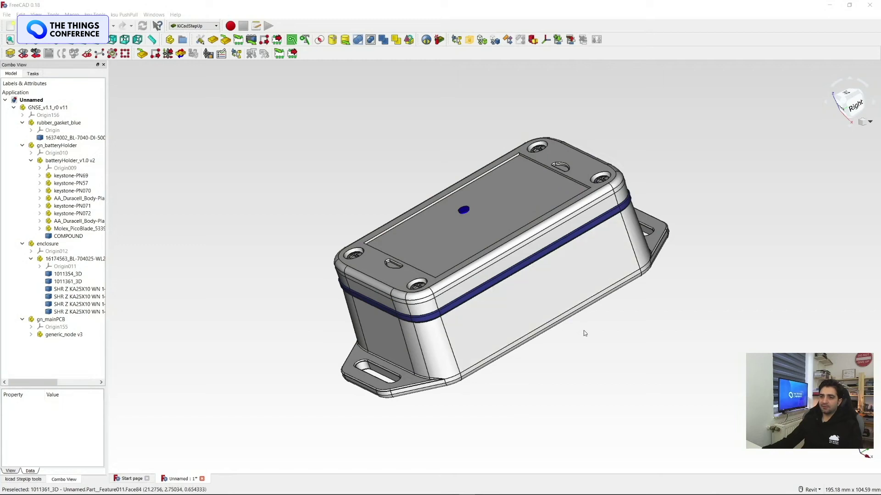
Step: In FreeCAD, start the rotating view of the GNSE assembly and hide the enclosure parts 1011354_3D and 1011361_3D
drag(585, 334, 556, 377)
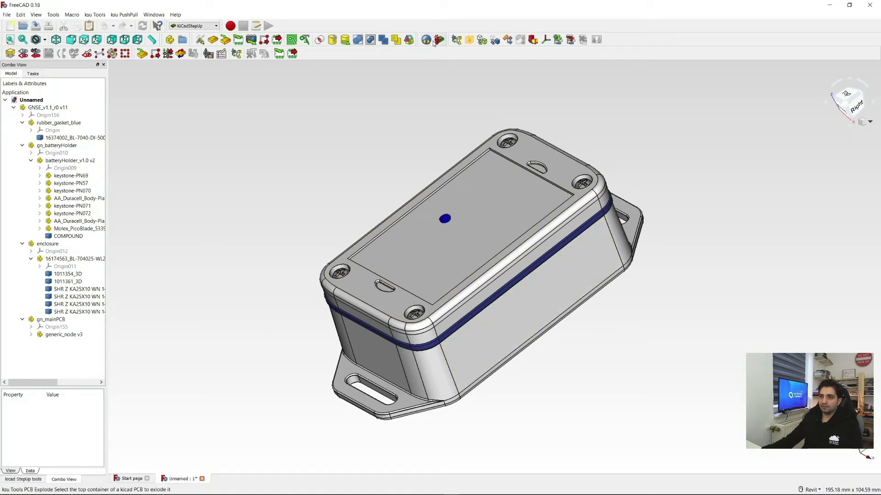
click(426, 40)
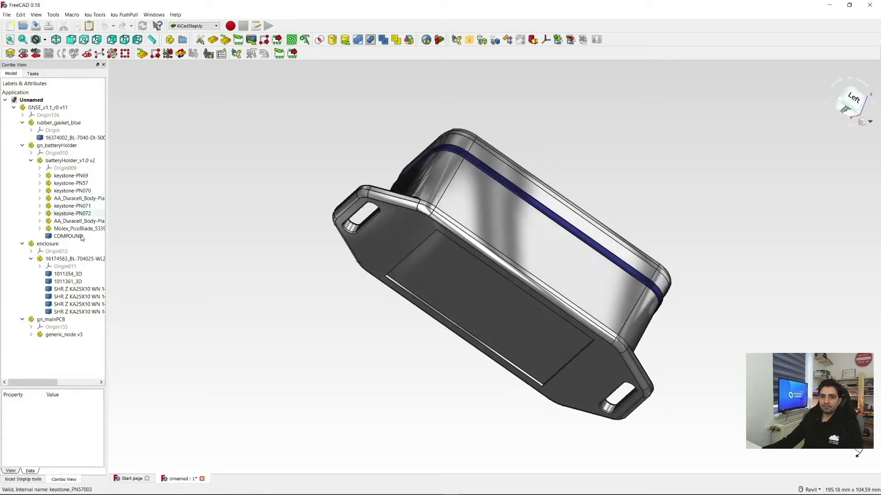
click(67, 275)
key(space)
click(67, 282)
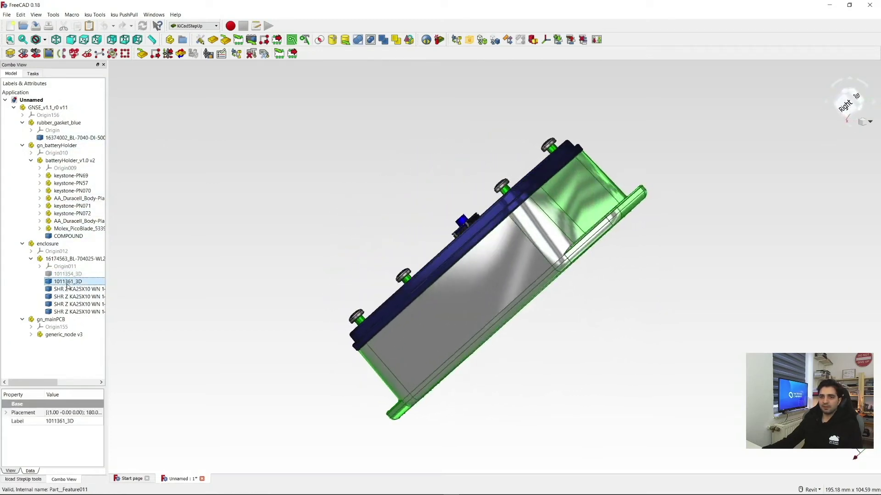
key(space)
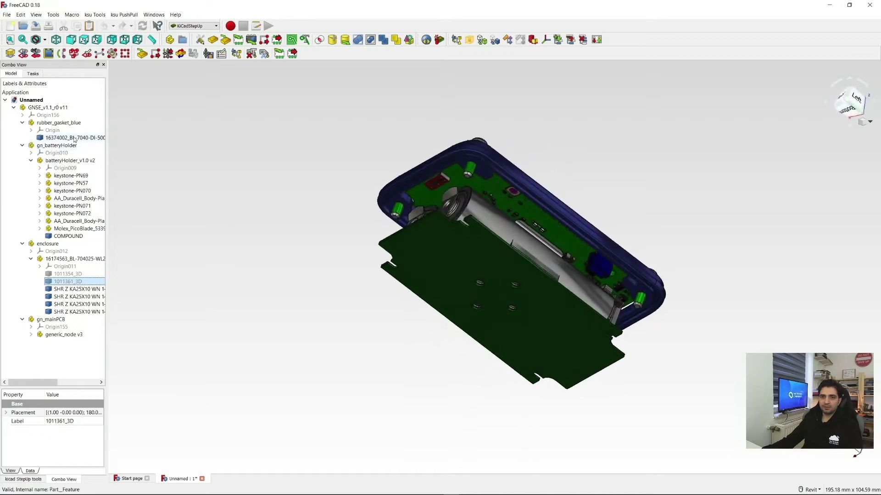
Step: Hide the blue rubber gasket and the four enclosure screws, leaving the battery holder and main PCB
click(67, 146)
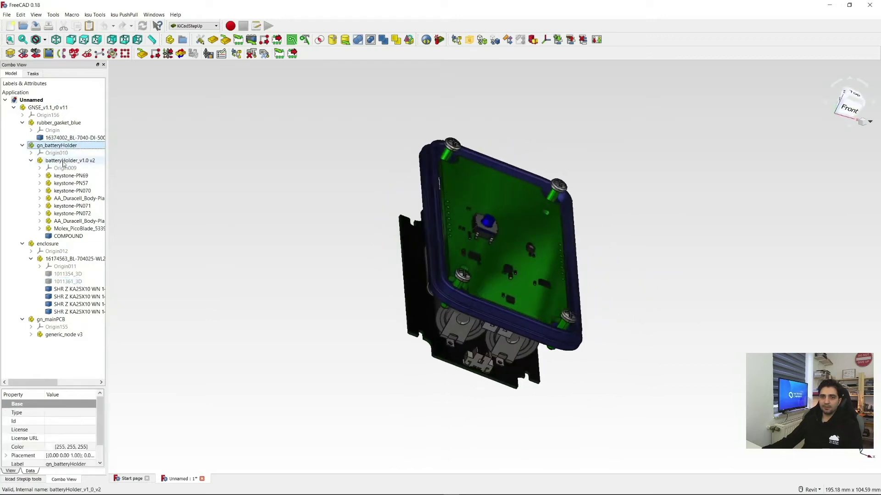
click(60, 123)
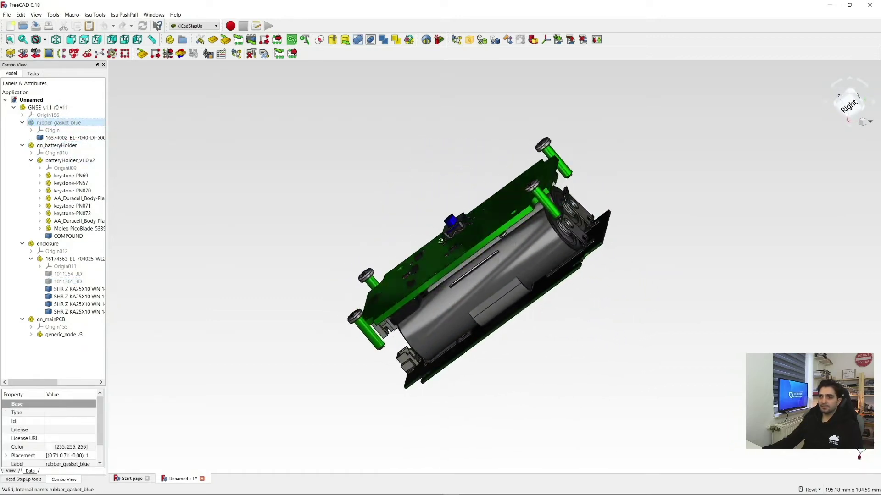
click(69, 290)
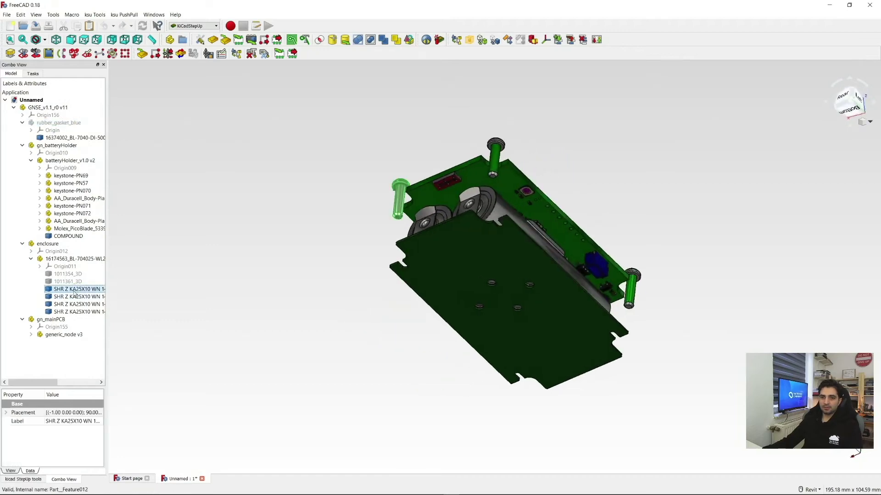
click(69, 312)
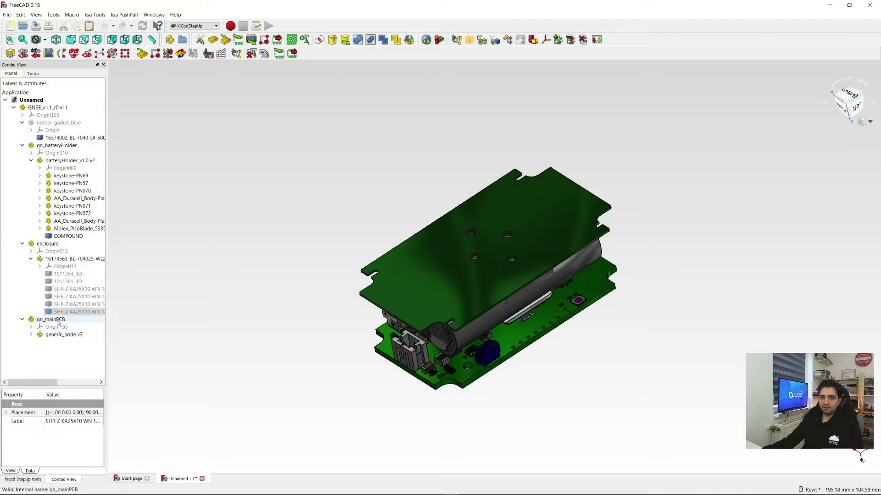
Step: Hide the gn_batteryHolder part and inspect the component side of the main PCB up close
click(64, 145)
key(space)
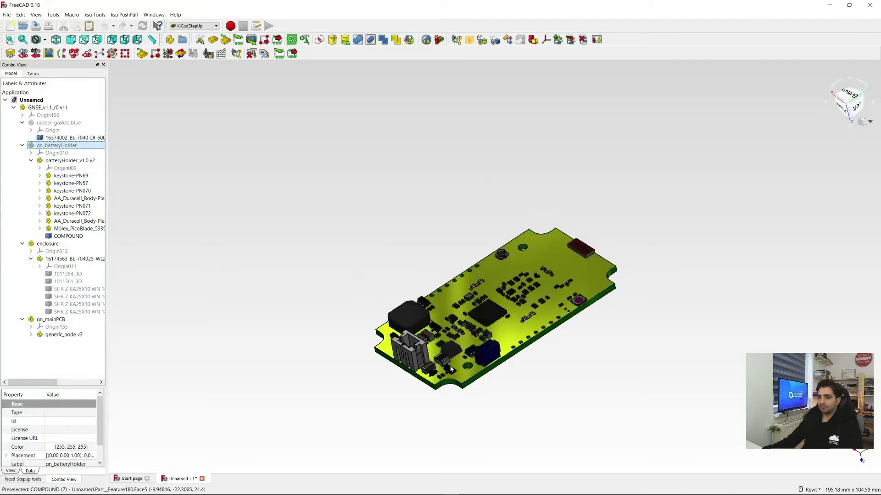
scroll(505, 371, up, 6)
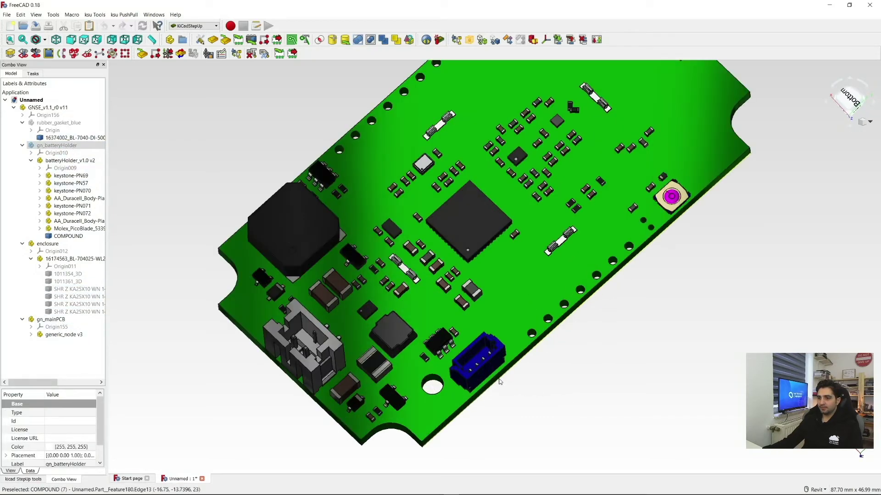
scroll(468, 341, down, 4)
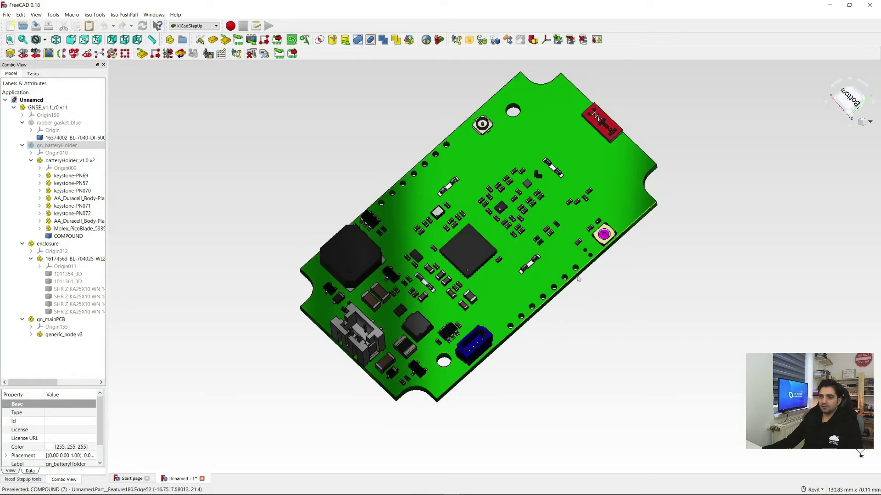
scroll(595, 310, down, 2)
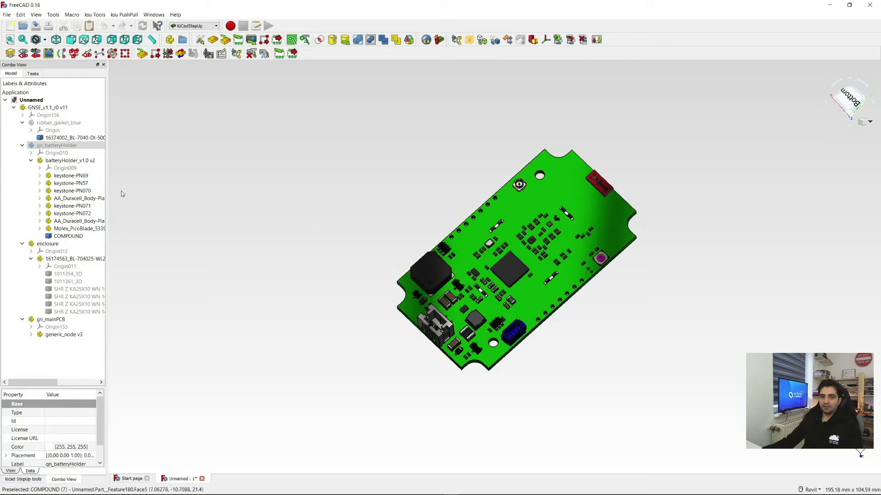
Step: Show the enclosure lid 1011354_3D around the main PCB and inspect the lid from the inside and outside
click(78, 275)
key(space)
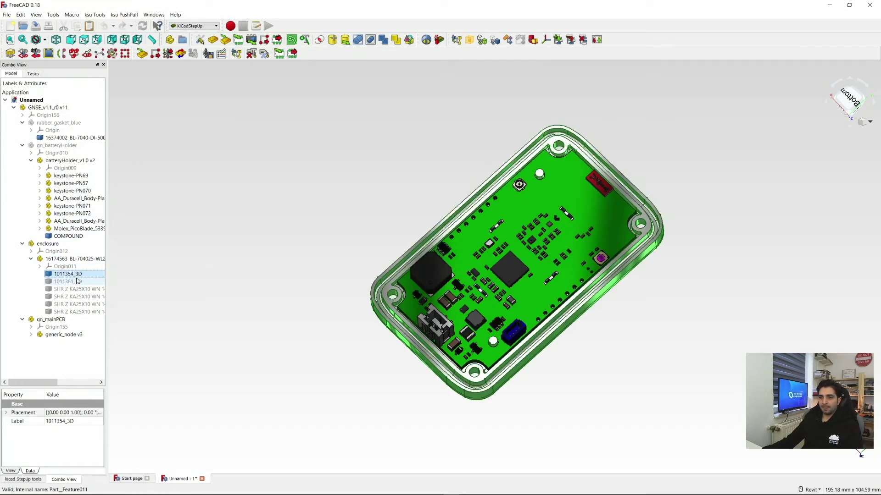
drag(616, 330, 604, 325)
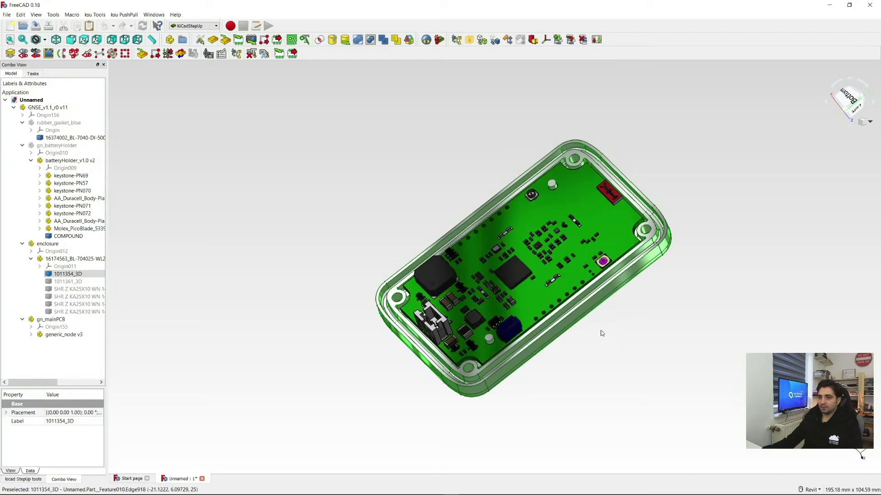
drag(624, 345, 419, 173)
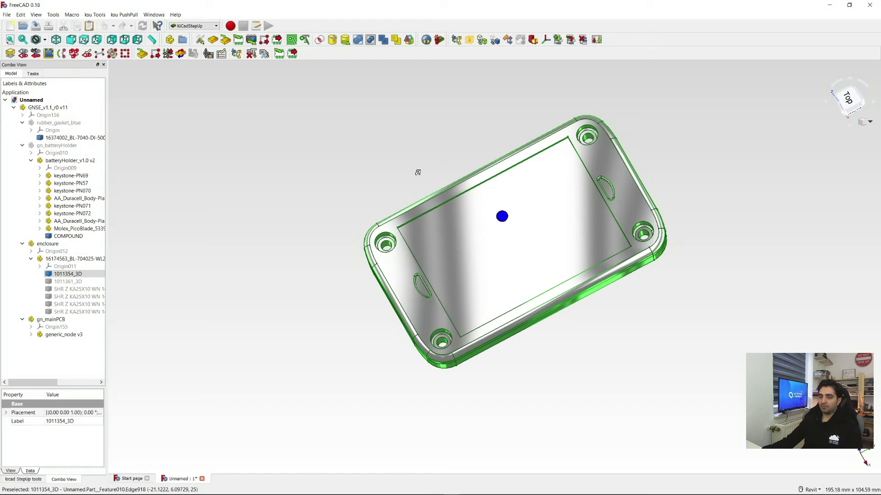
drag(620, 281, 494, 181)
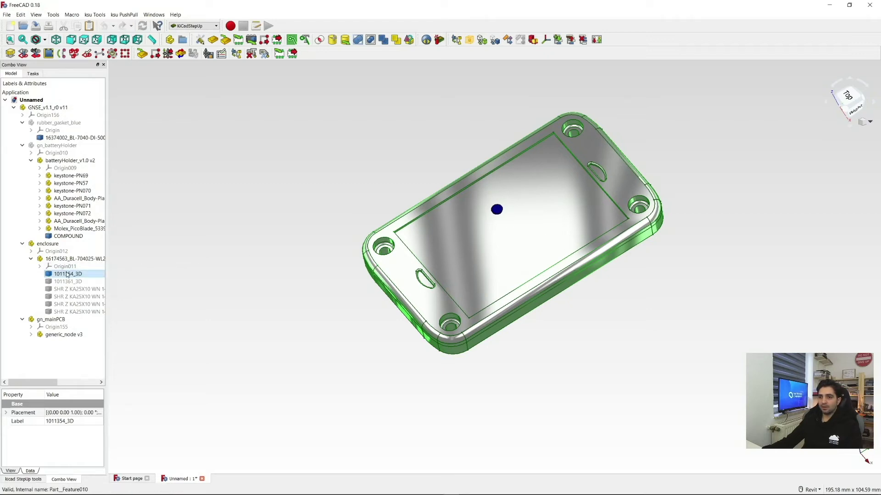
Step: Hide the lid 1011354_3D to examine the button side of the main PCB, and show the lid again
key(space)
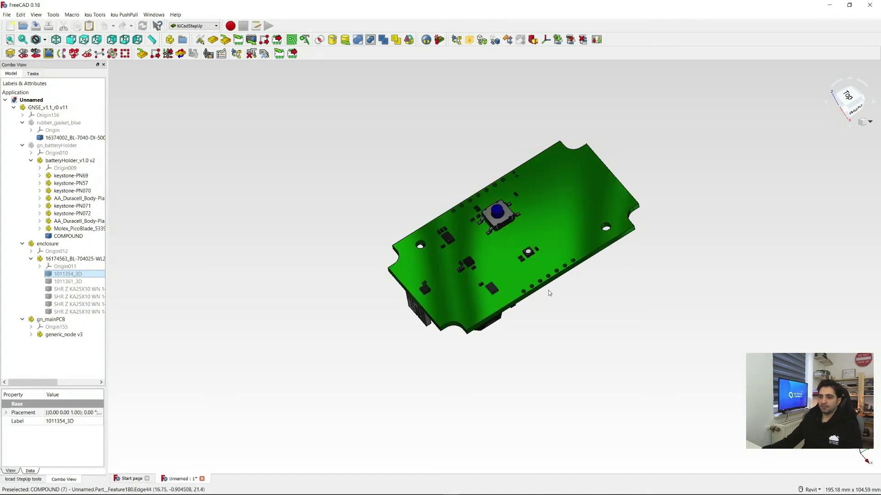
drag(548, 293, 493, 263)
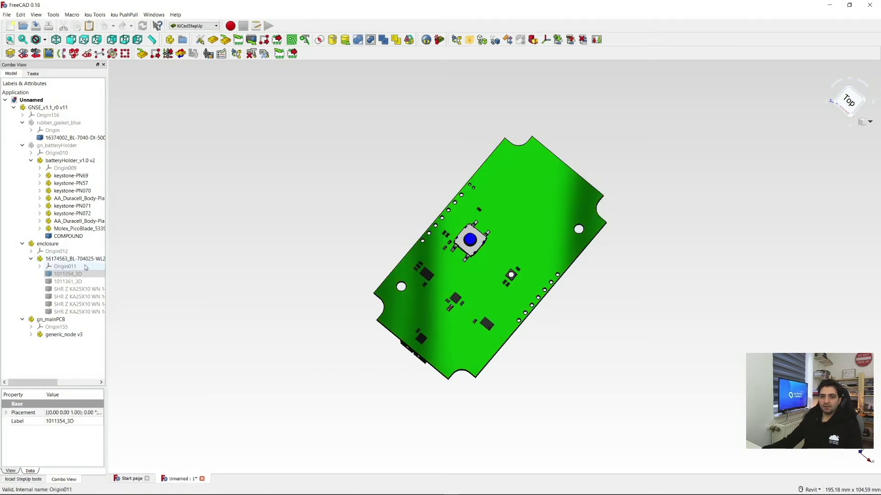
key(space)
drag(582, 287, 506, 270)
drag(450, 205, 507, 178)
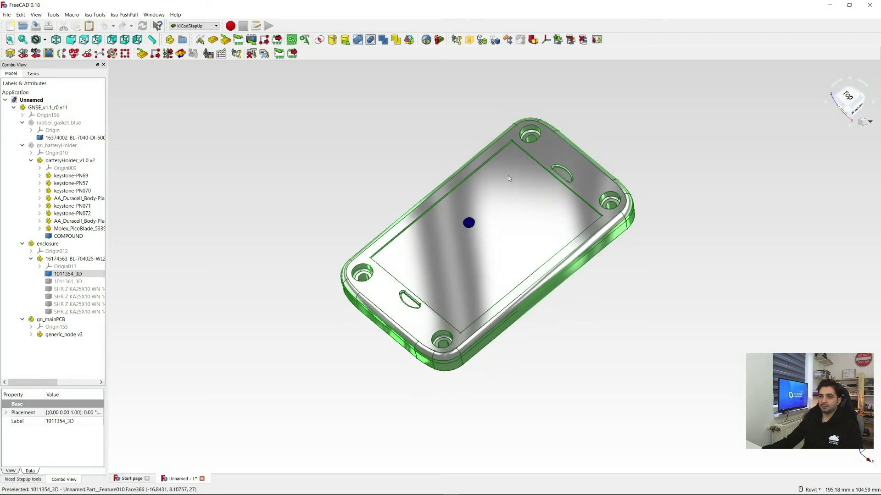